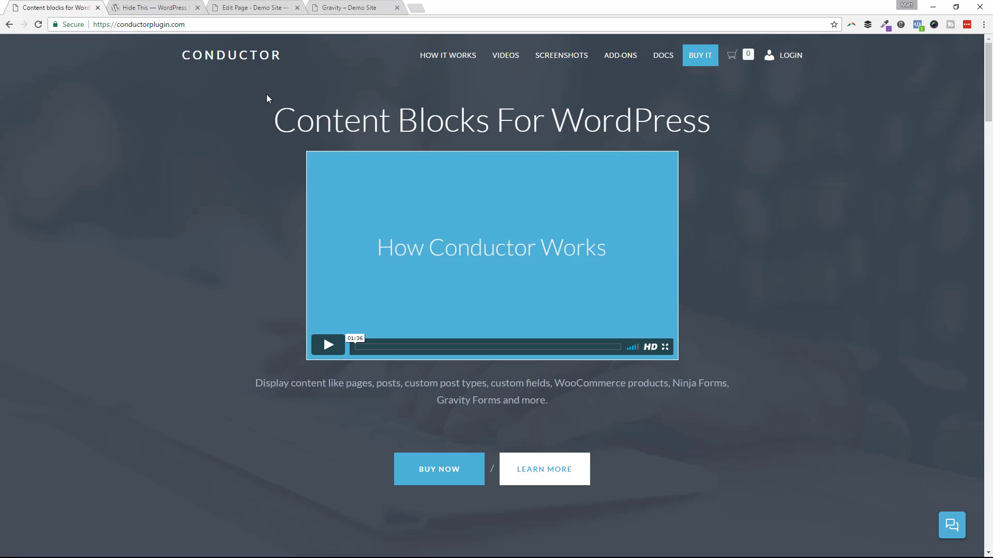
# Switch to the WordPress.org Hide This plugin page tab.
pyautogui.click(161, 7)
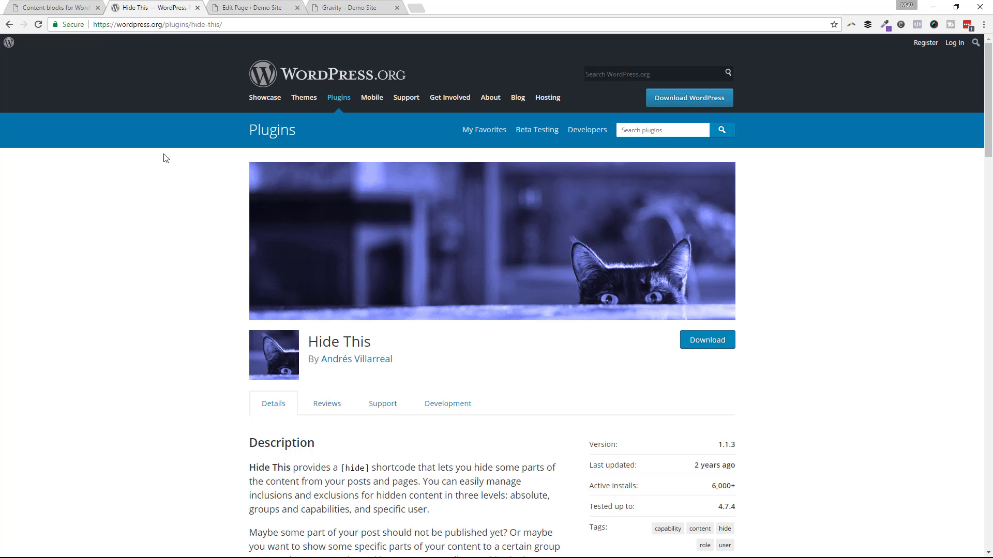
# Read through the Hide This plugin description and its Basic usage notes.
pyautogui.scroll(-4, 183, 207)
pyautogui.scroll(2, 185, 208)
pyautogui.scroll(3, 184, 209)
pyautogui.scroll(-3, 184, 210)
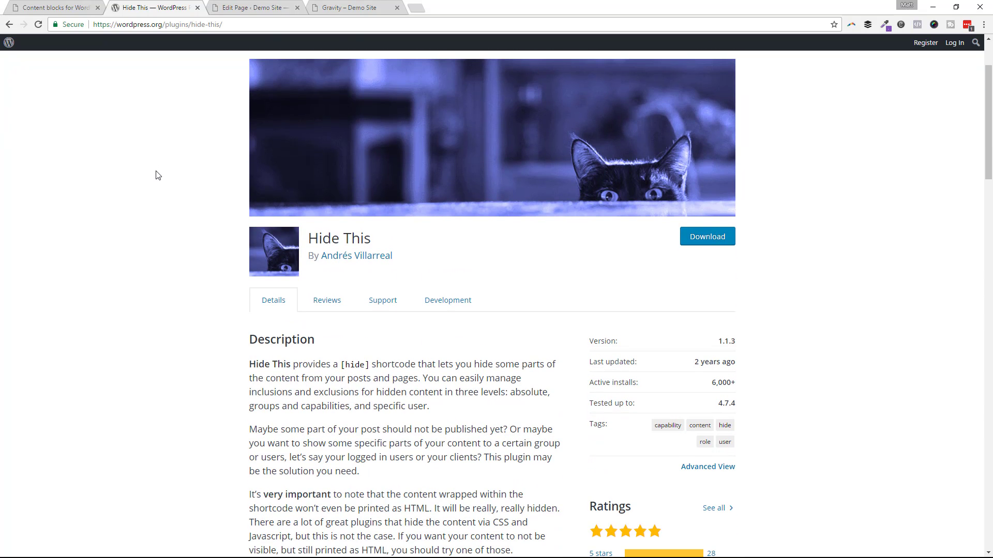
pyautogui.scroll(-7, 158, 176)
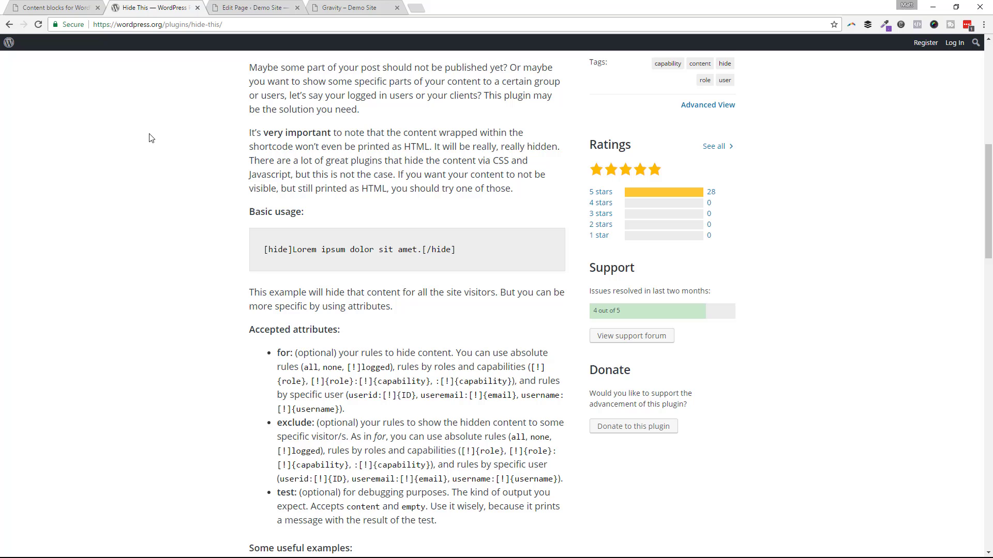
pyautogui.scroll(1, 176, 118)
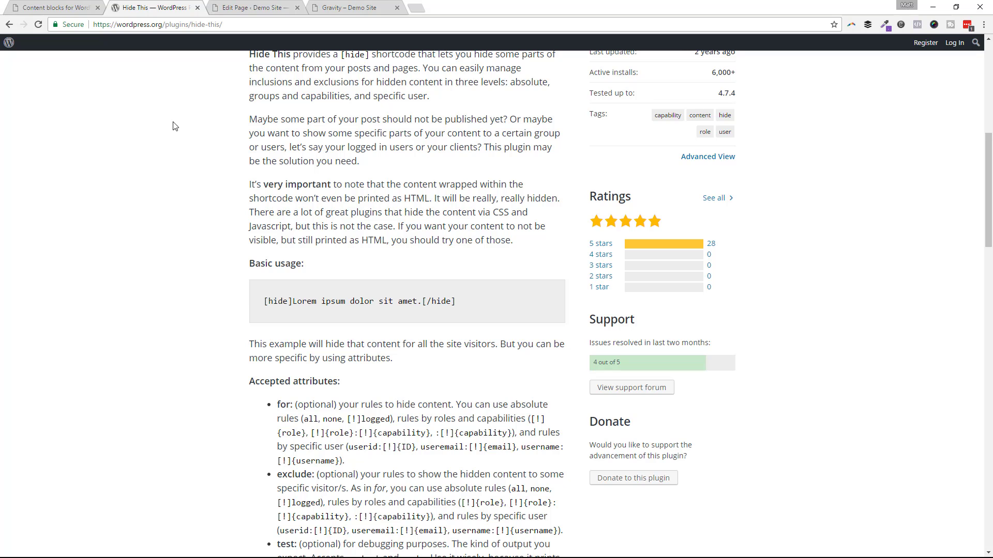
pyautogui.scroll(2, 336, 150)
pyautogui.scroll(2, 337, 149)
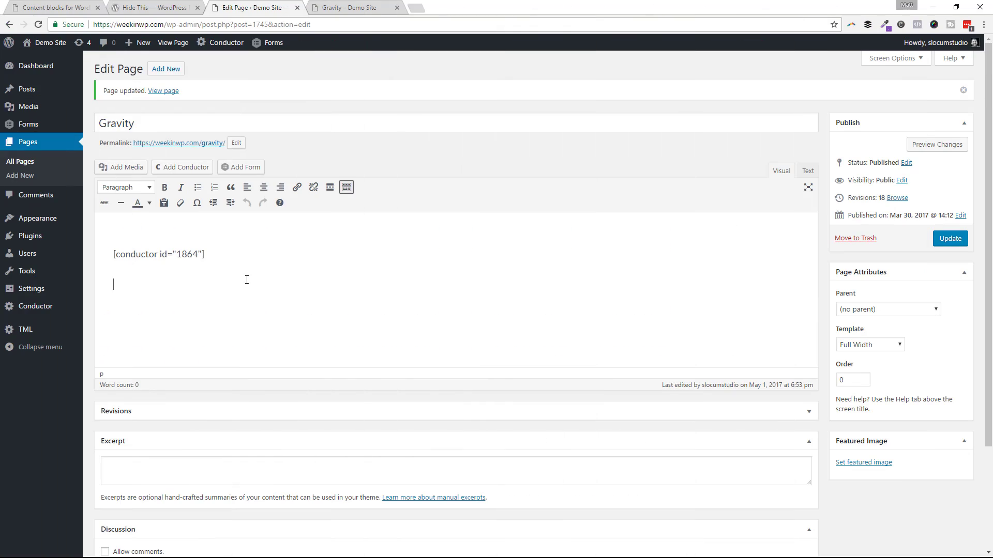
pyautogui.click(196, 274)
pyautogui.click(362, 6)
pyautogui.scroll(3, 279, 129)
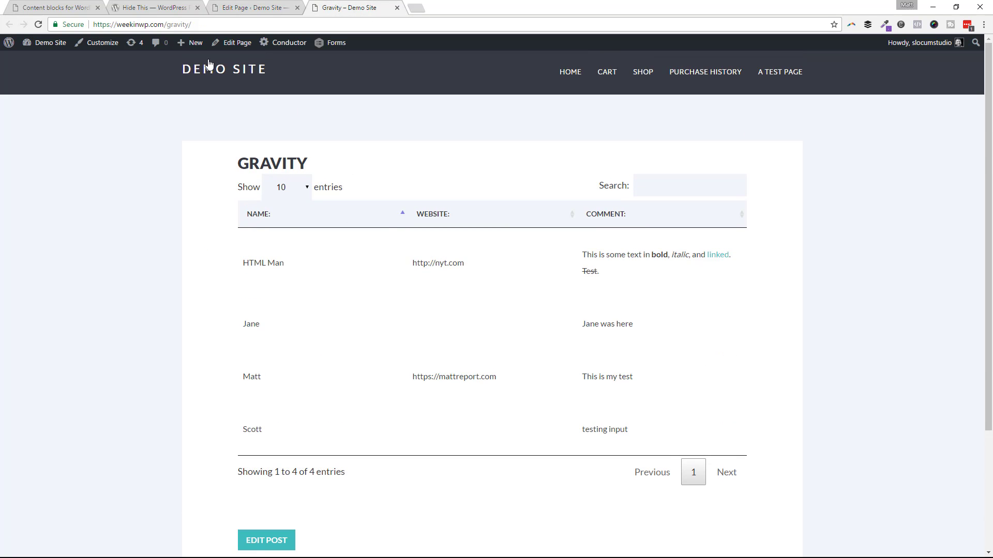
pyautogui.scroll(-1, 399, 230)
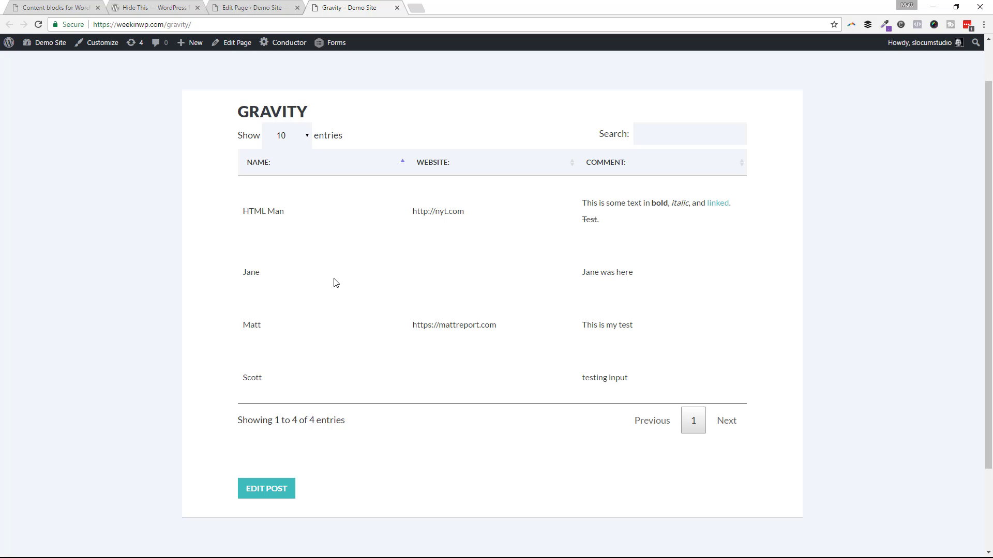
# Wrap the Gravity shortcode as [hide][conductor id="1864"][/hide] and update the page.
pyautogui.click(249, 7)
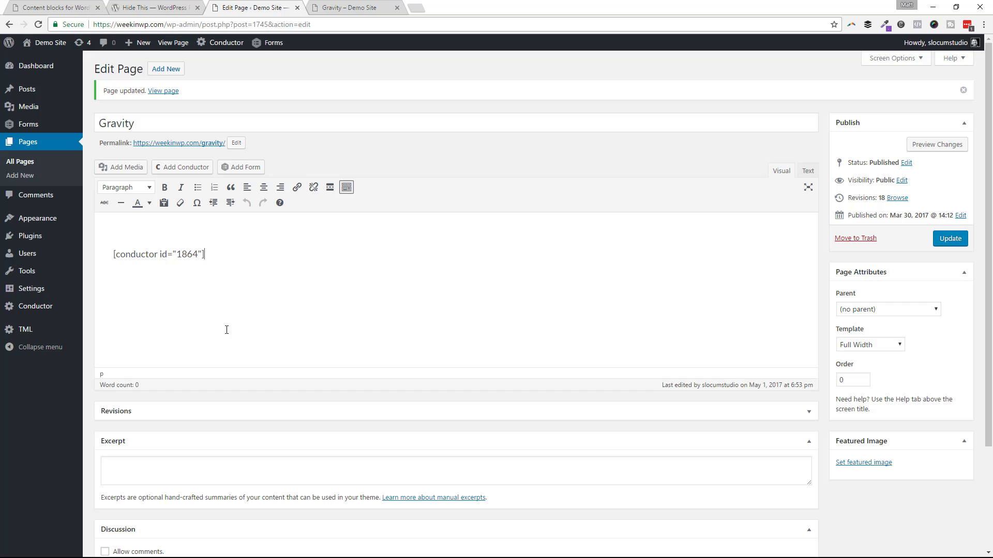
pyautogui.click(119, 253)
pyautogui.write('hide ')
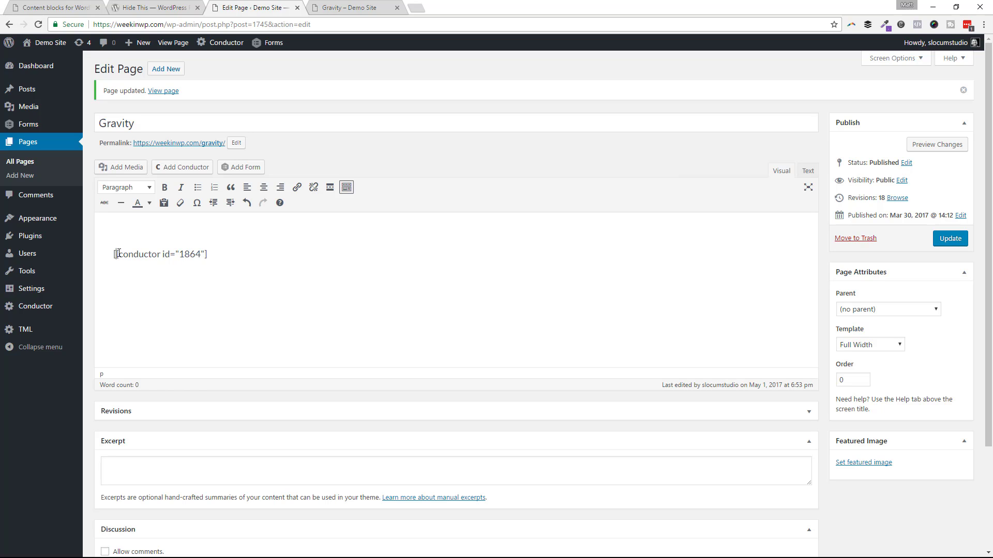
pyautogui.write(']')
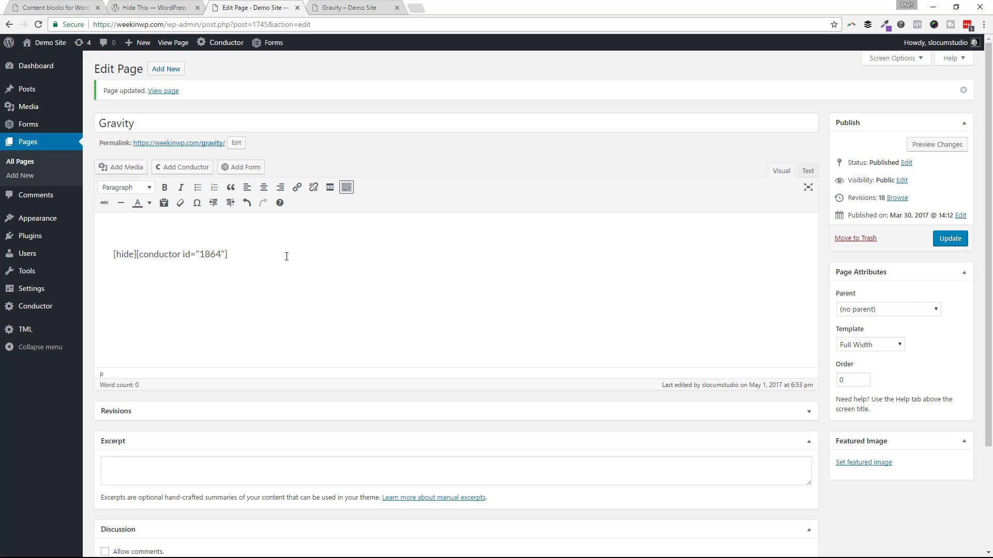
pyautogui.click(289, 262)
pyautogui.write('[/hide')
pyautogui.click(950, 239)
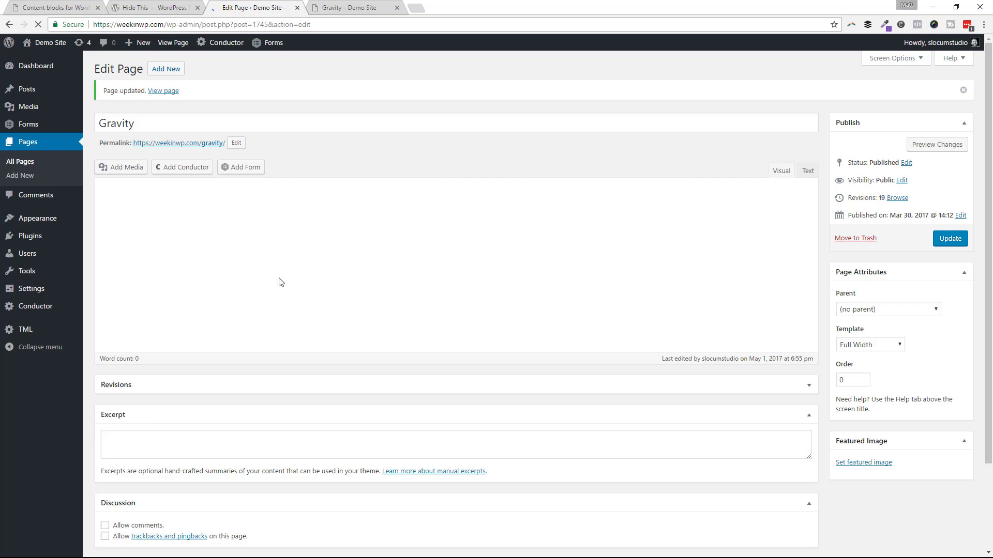
# Reload the live Gravity page to confirm the table is gone.
pyautogui.click(360, 6)
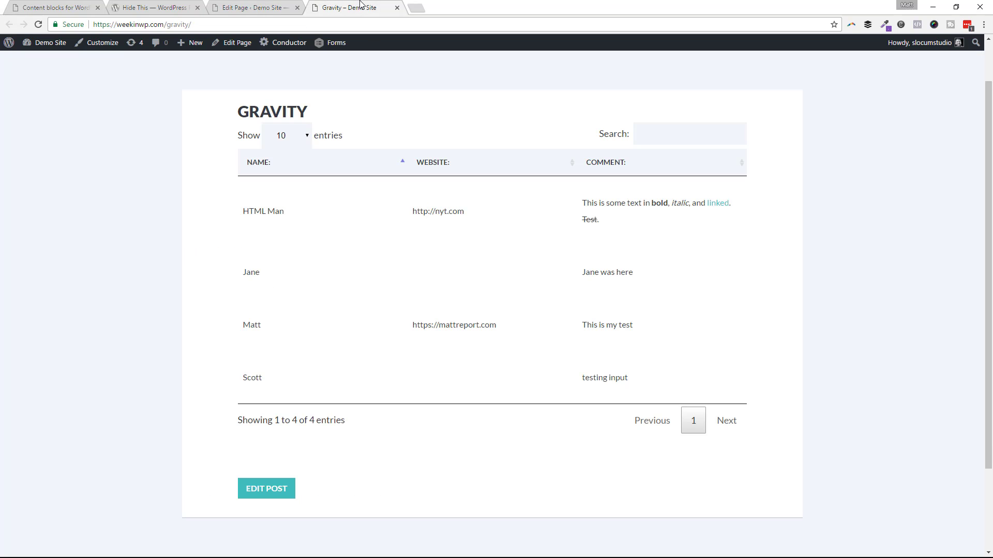
pyautogui.press('F5')
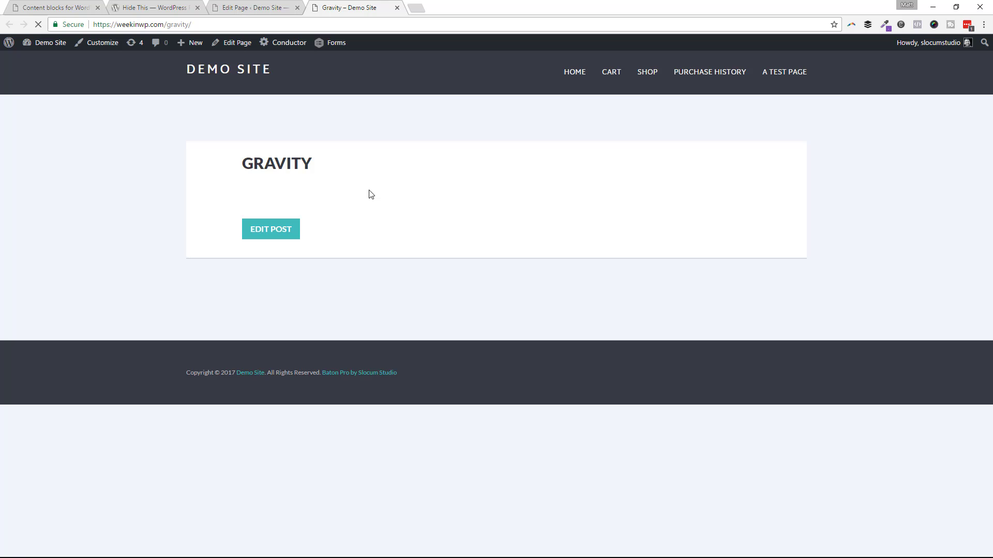
pyautogui.click(247, 6)
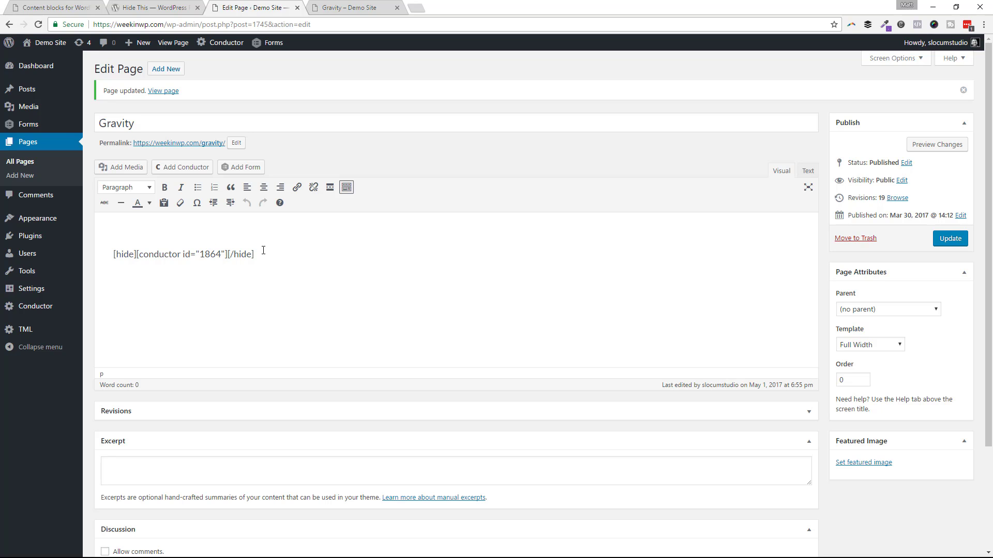
# Find the for="!logged" example for non-logged visitors in the Hide This useful examples.
pyautogui.click(150, 8)
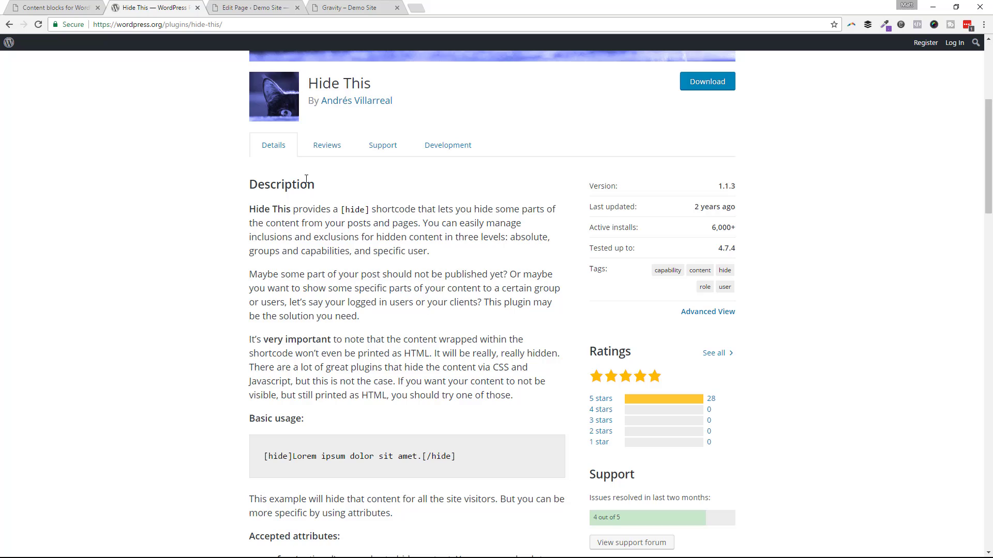
pyautogui.scroll(-6, 398, 218)
pyautogui.scroll(-4, 399, 218)
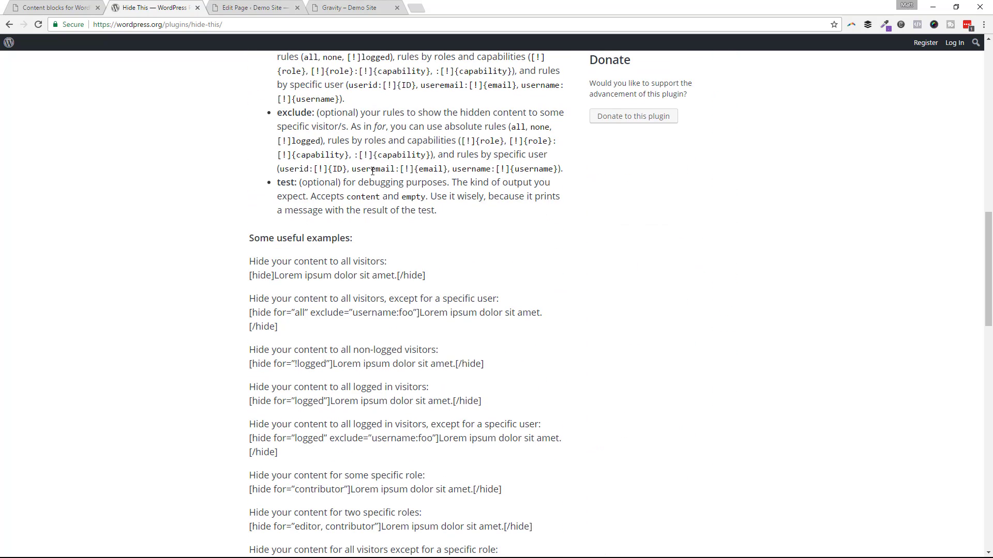
pyautogui.scroll(-2, 372, 172)
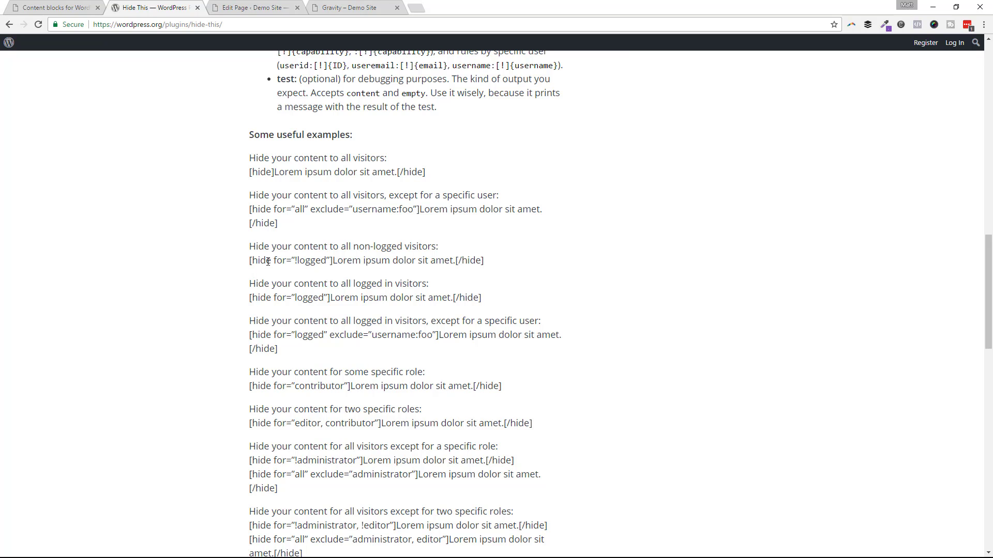
pyautogui.moveTo(268, 261); pyautogui.dragTo(331, 261)
pyautogui.click(333, 262)
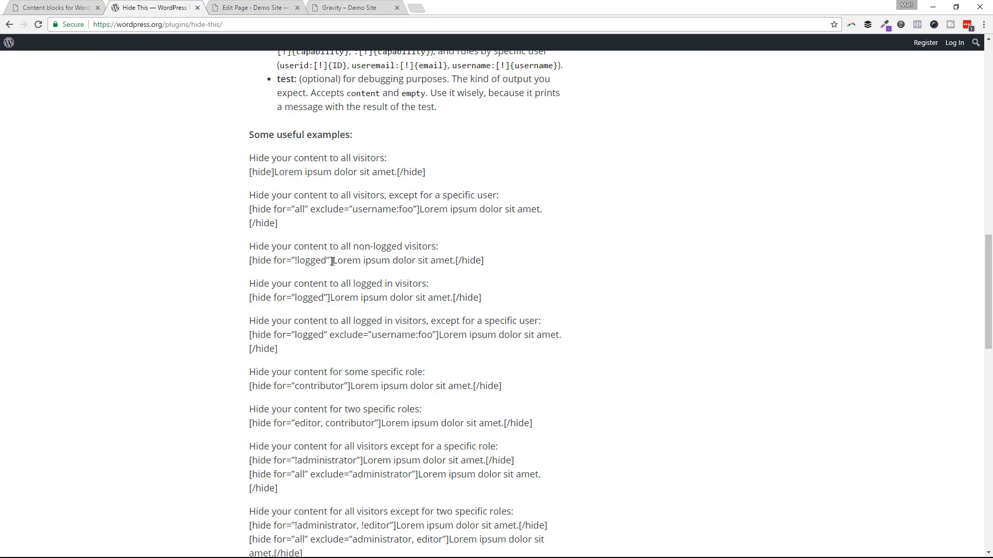
pyautogui.click(236, 4)
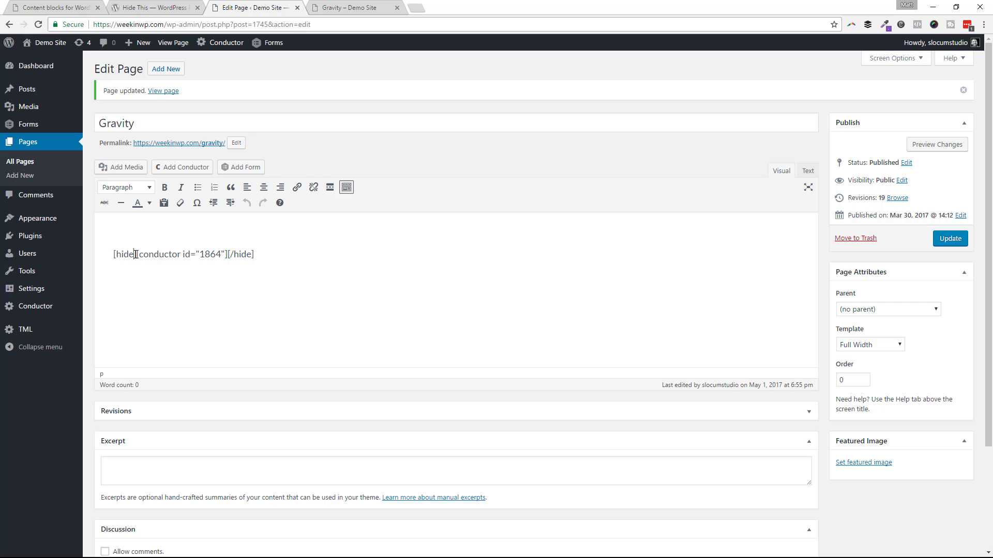
# Change the tag to [hide for="!logged"], update, and reload the live Gravity page.
pyautogui.write('tor=')
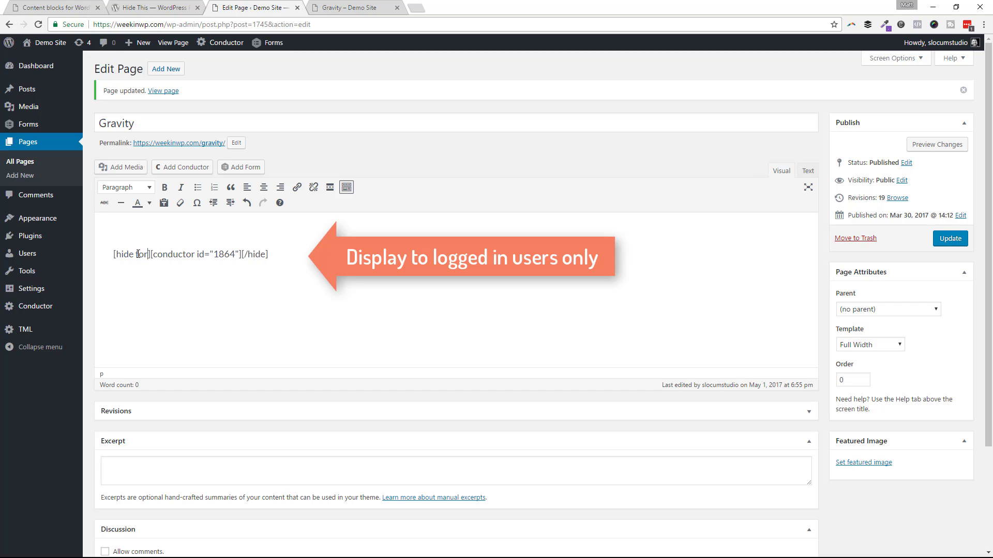
pyautogui.write('!logged"')
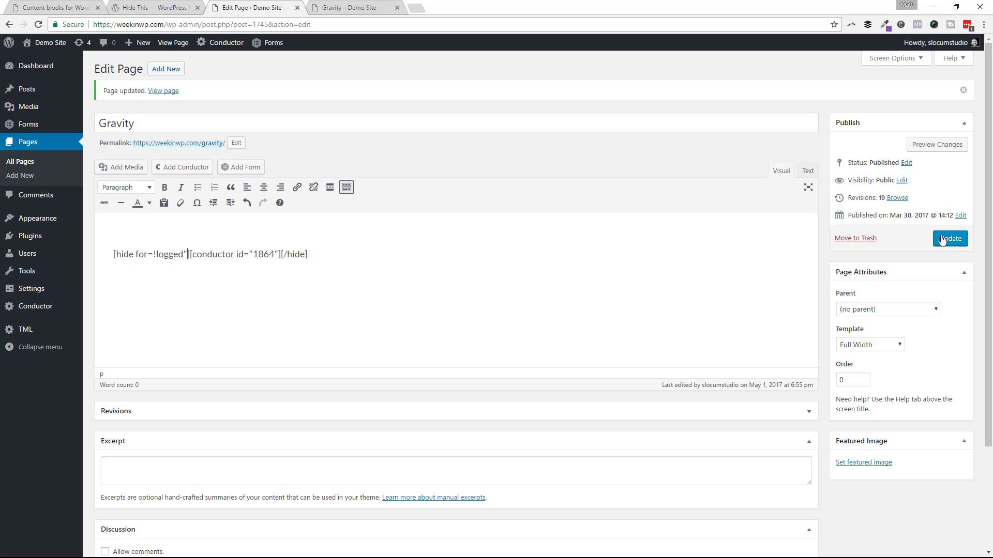
pyautogui.click(156, 253)
pyautogui.write('"')
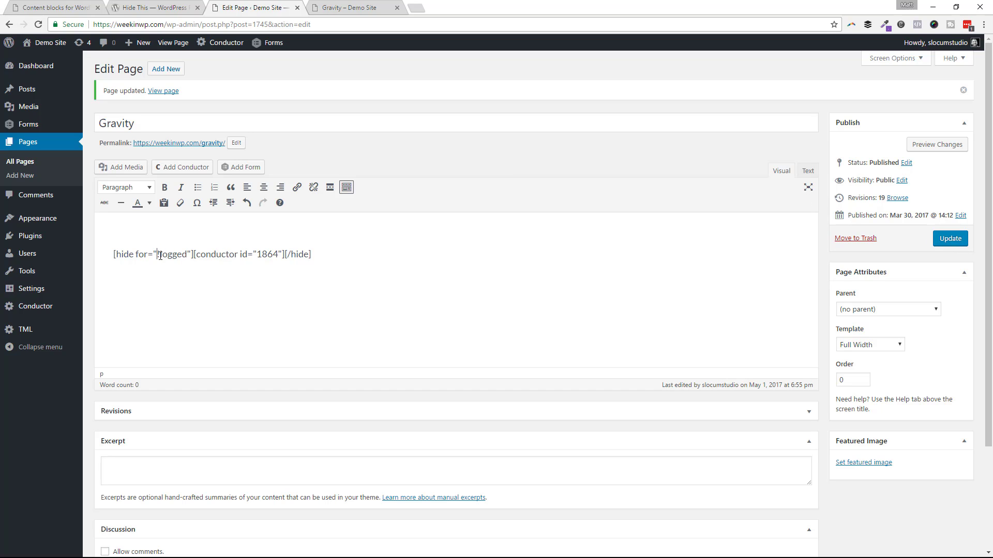
pyautogui.click(939, 241)
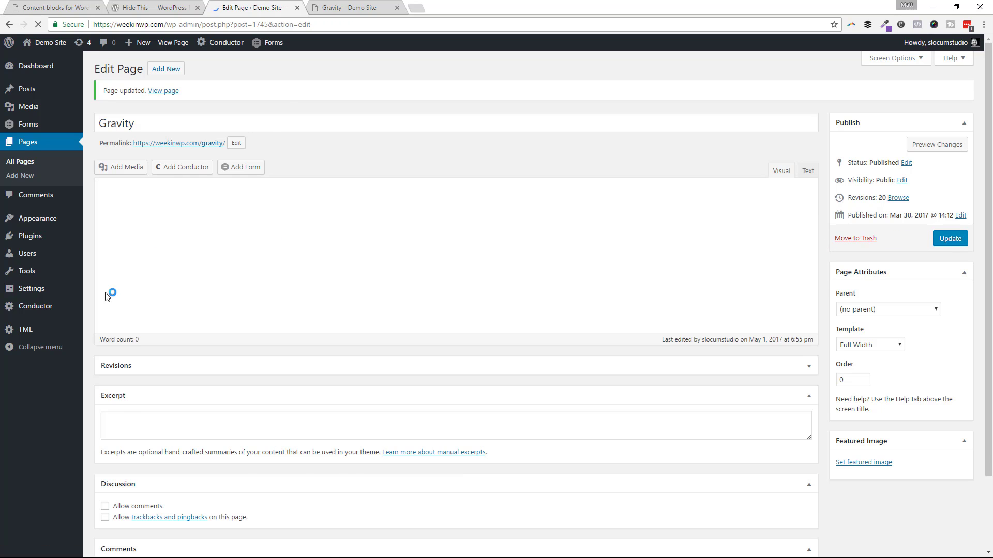
pyautogui.click(341, 8)
pyautogui.press('F5')
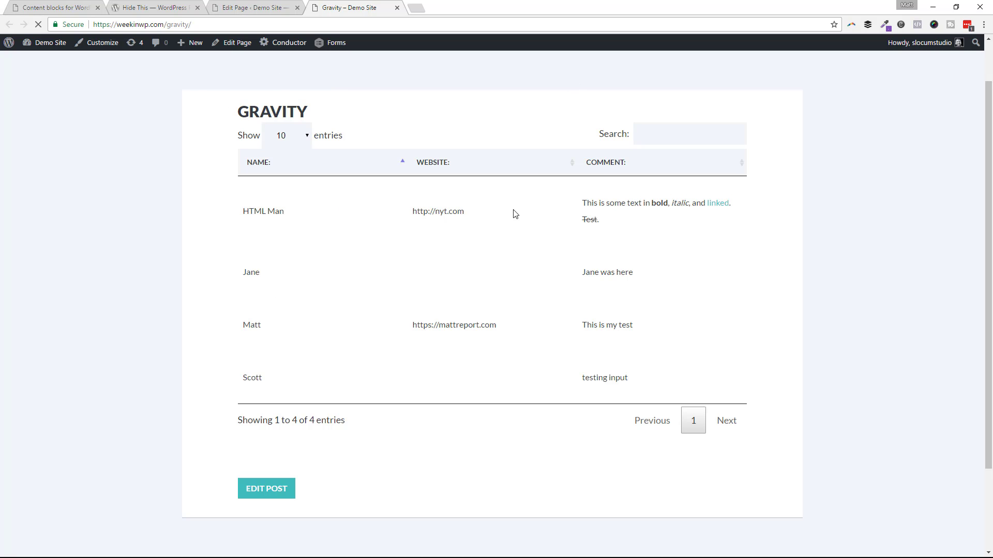
# Sort the Gravity entries table by name while logged in.
pyautogui.press('F10')
pyautogui.click(367, 162)
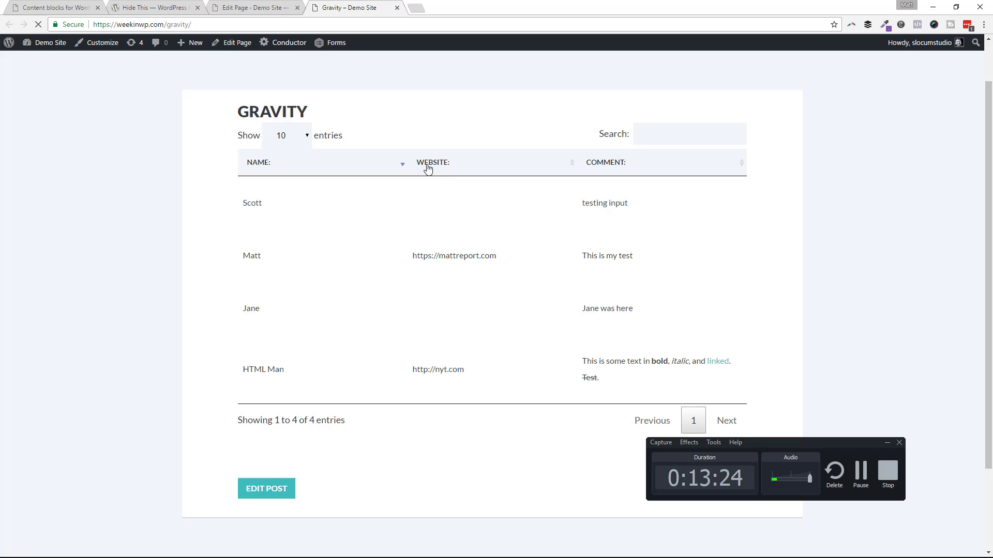
pyautogui.click(887, 442)
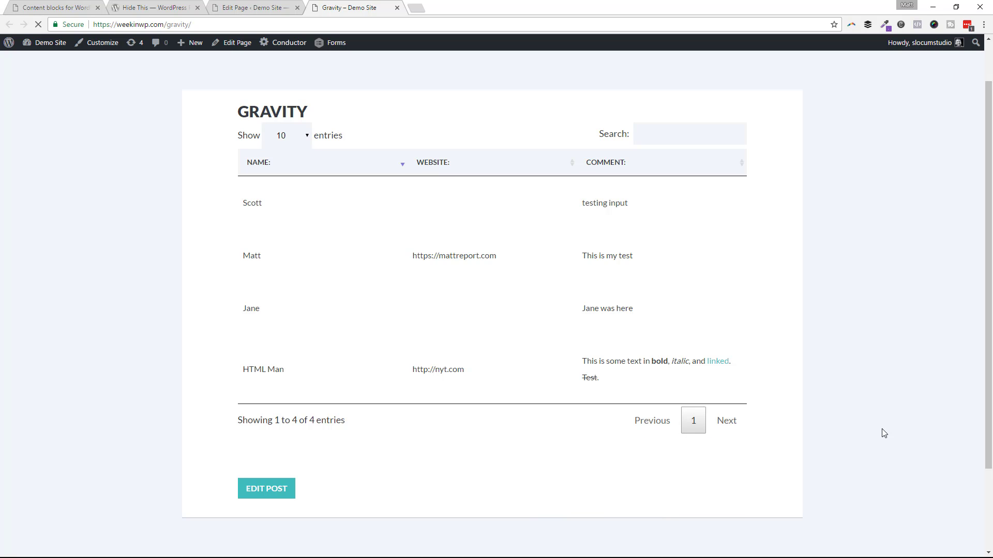
# Load weekinwp.com/gravity in a private window to confirm visitors see no table.
pyautogui.hotkey('ctrl', 'shift', 'n')
pyautogui.write('week')
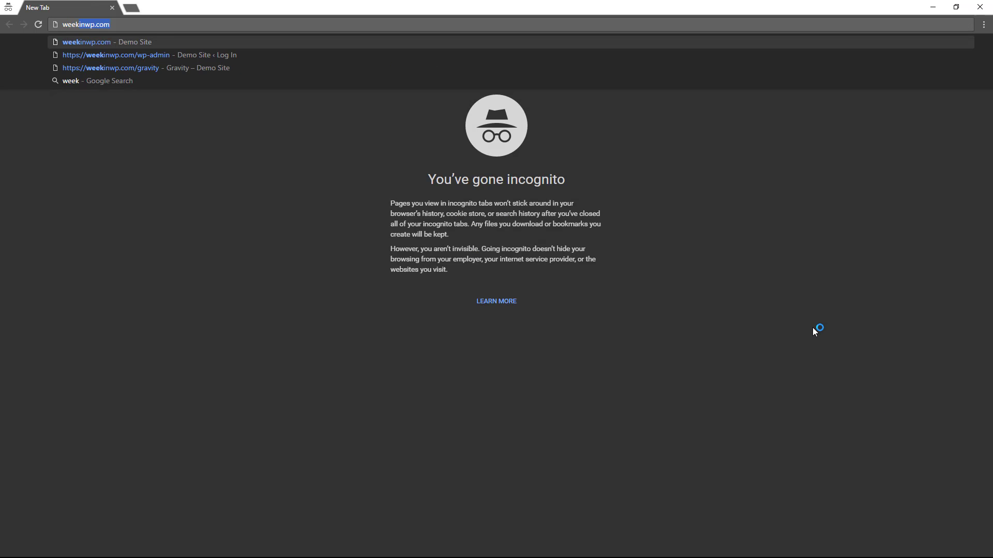
pyautogui.press('Down')
pyautogui.press('Down')
pyautogui.press('Return')
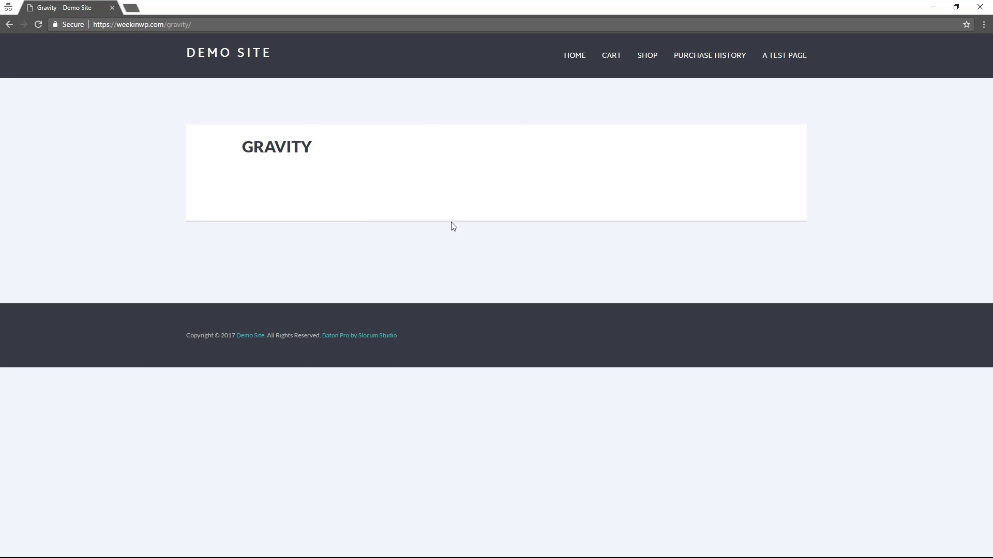
pyautogui.hotkey('alt', 'Tab')
# Place the cursor after the Gravity shortcode, then study the Hide This role examples (editor, contributor).
pyautogui.click(235, 9)
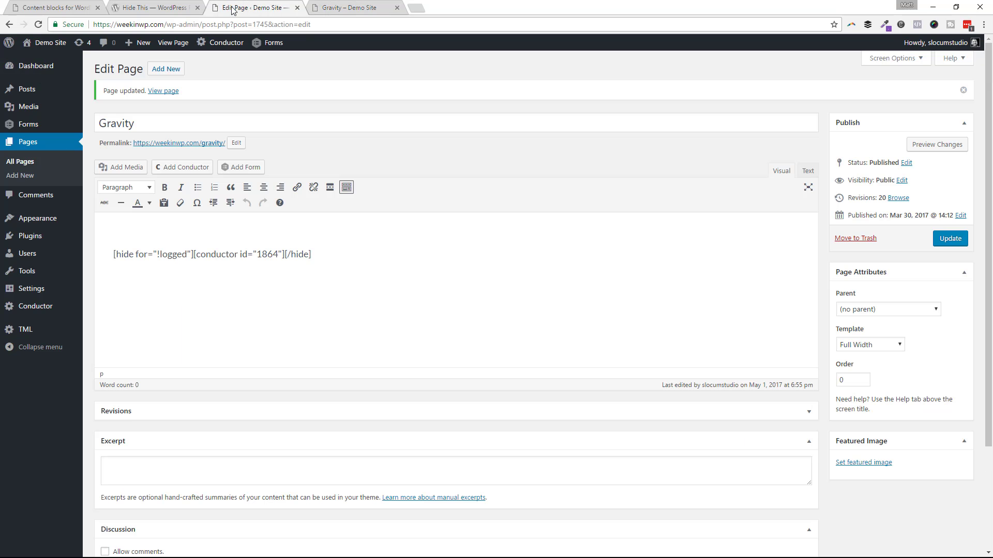
pyautogui.click(332, 253)
pyautogui.click(162, 7)
pyautogui.scroll(-2, 358, 326)
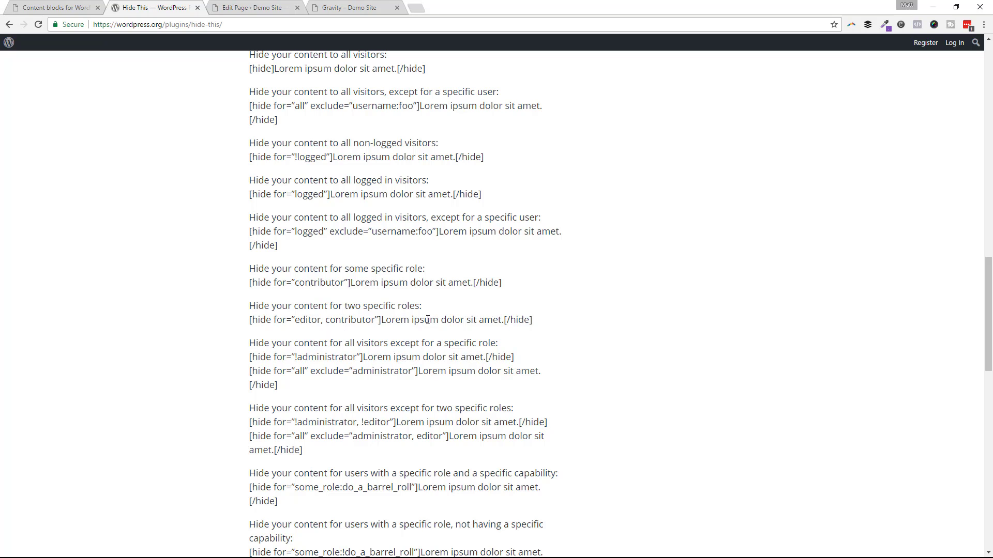
pyautogui.doubleClick(307, 320)
pyautogui.click(323, 323)
pyautogui.doubleClick(354, 321)
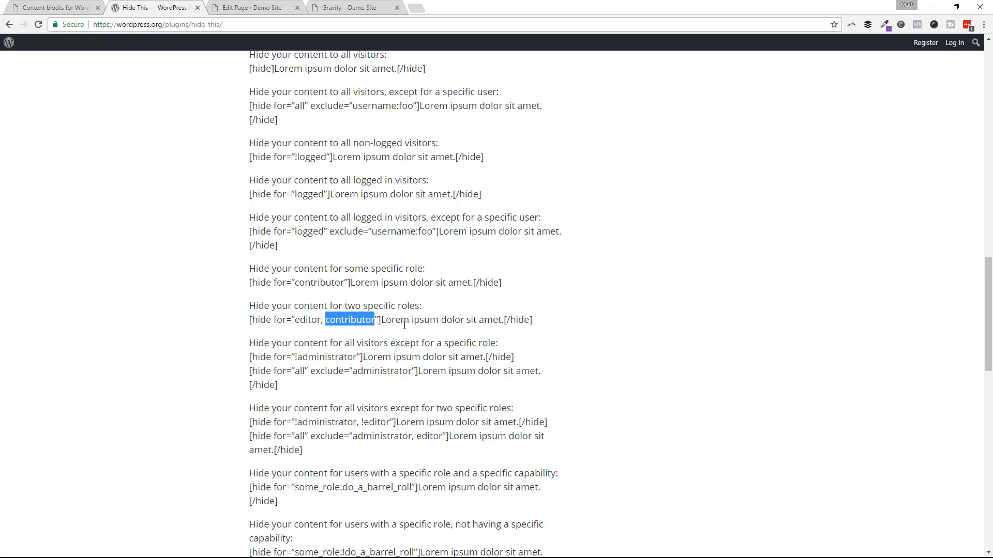
pyautogui.scroll(2, 471, 278)
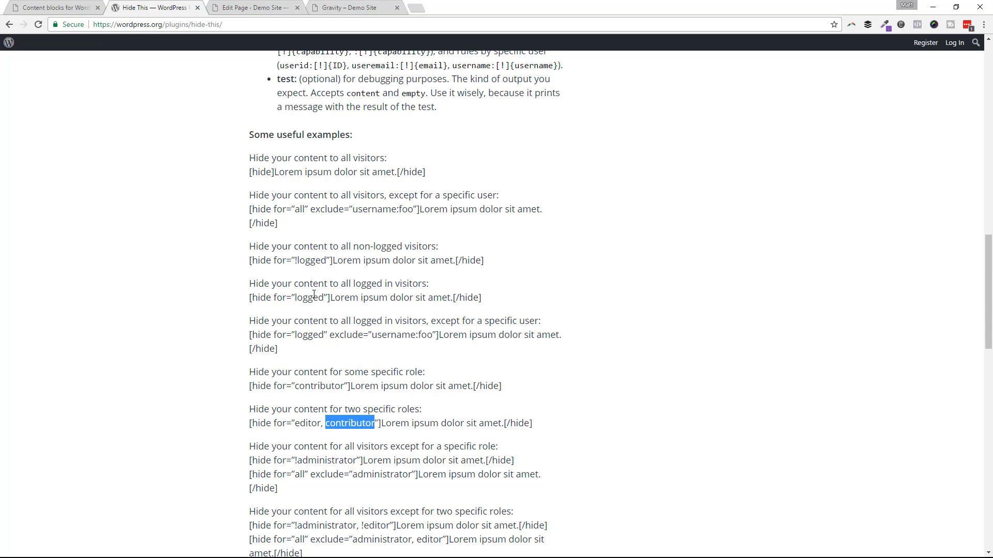
pyautogui.hotkey('alt', 'Tab')
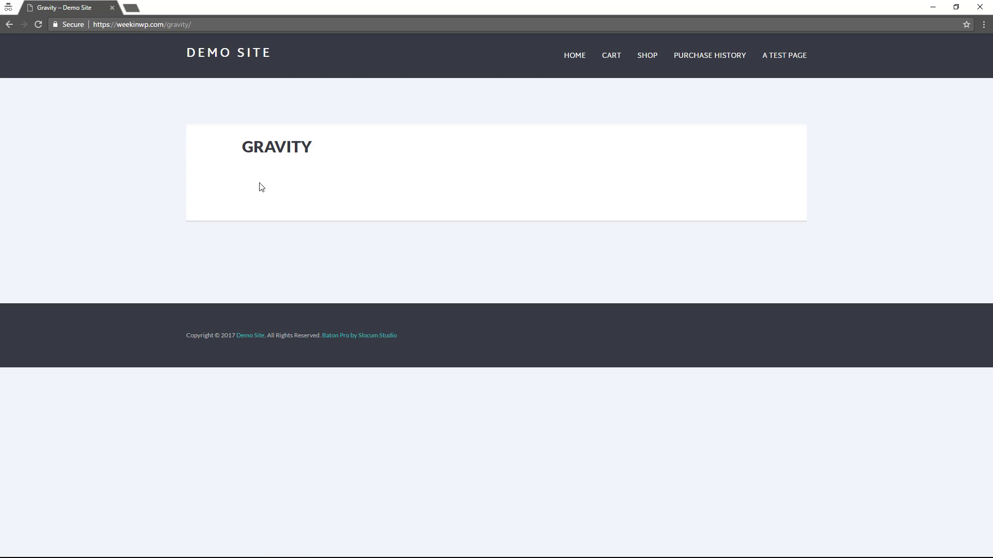
pyautogui.hotkey('alt', 'Tab')
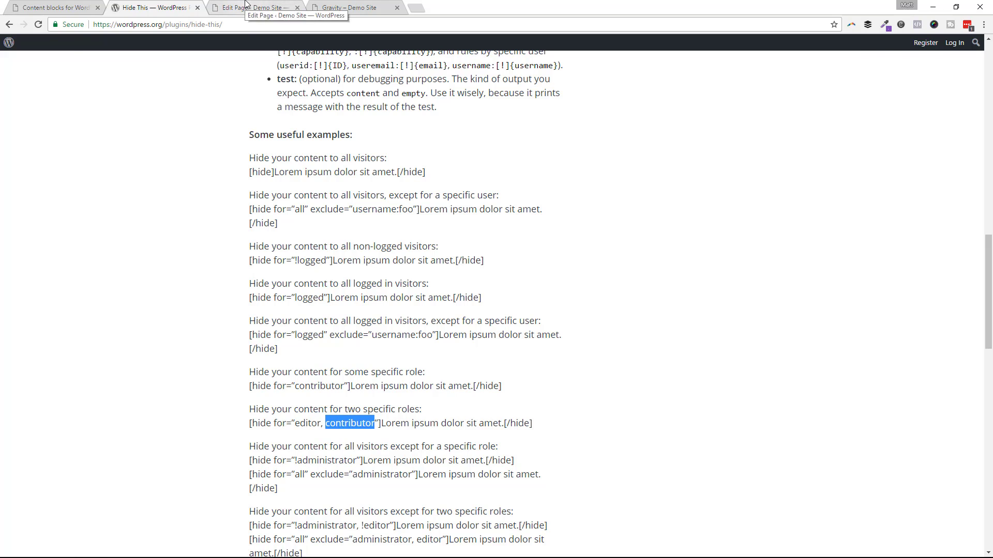
# Add [hide for="logged"]login by clicking here[/hide] below the table shortcode.
pyautogui.click(247, 7)
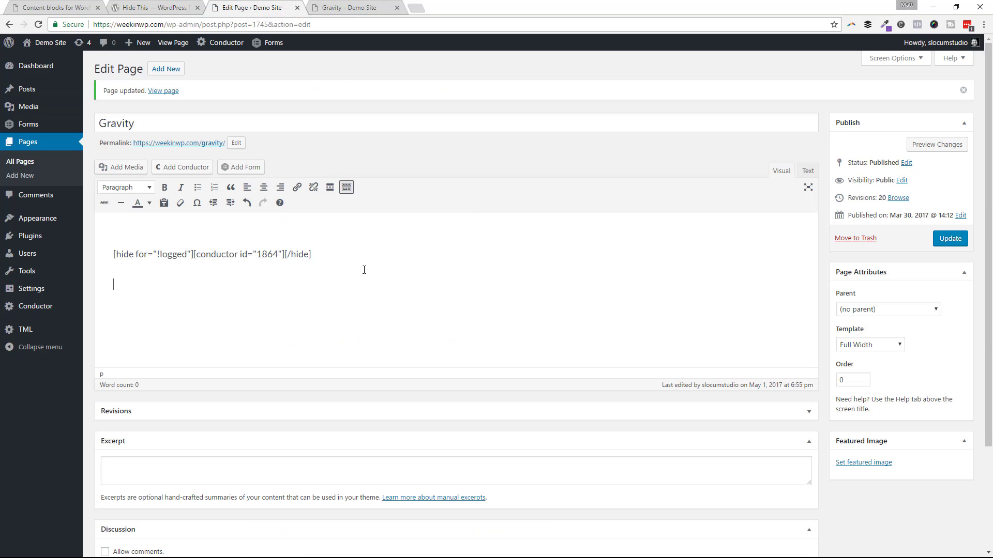
pyautogui.write('[hide for')
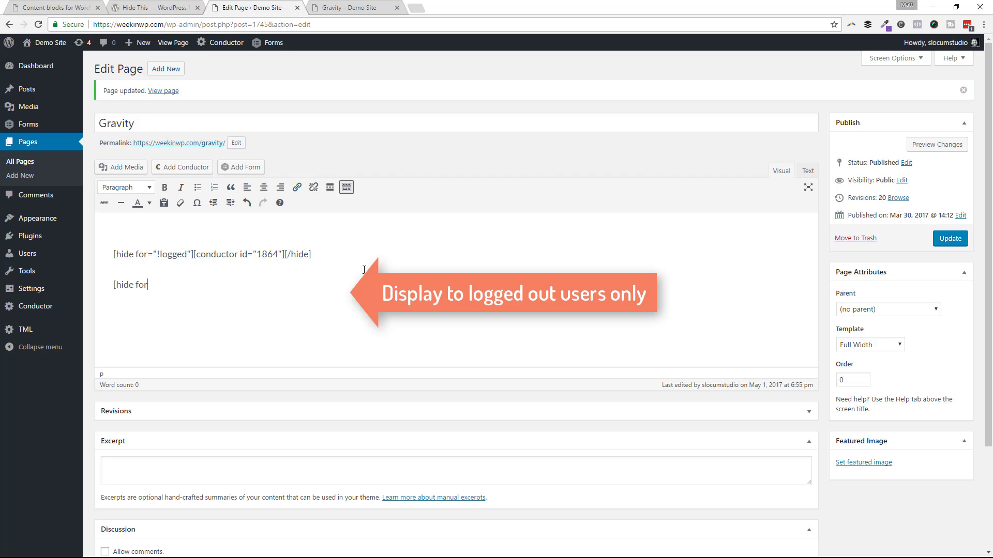
pyautogui.write('=logged')
pyautogui.press('BackSpace')
pyautogui.press('BackSpace')
pyautogui.press('BackSpace')
pyautogui.press('BackSpace')
pyautogui.press('BackSpace')
pyautogui.press('BackSpace')
pyautogui.write('"logged"]login ')
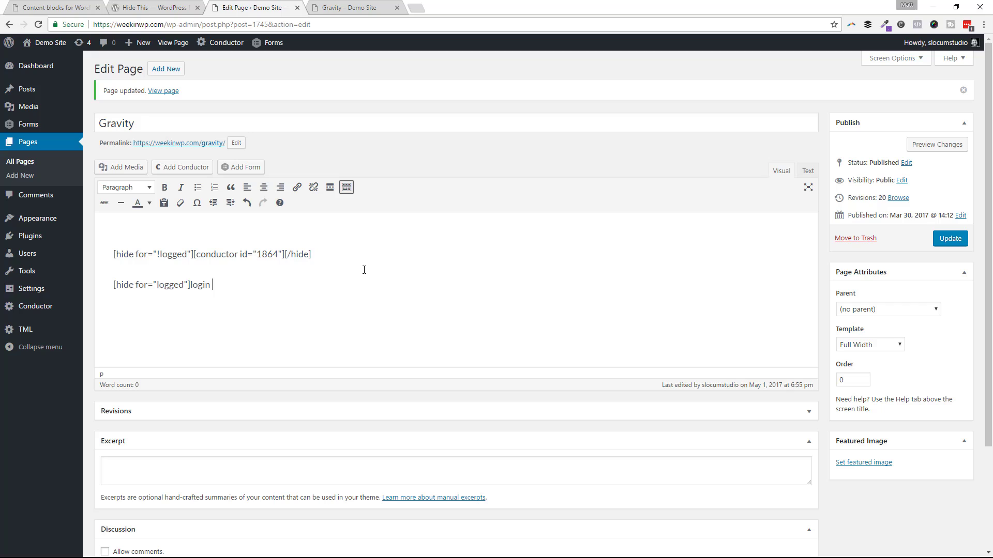
pyautogui.write('by clicking here[')
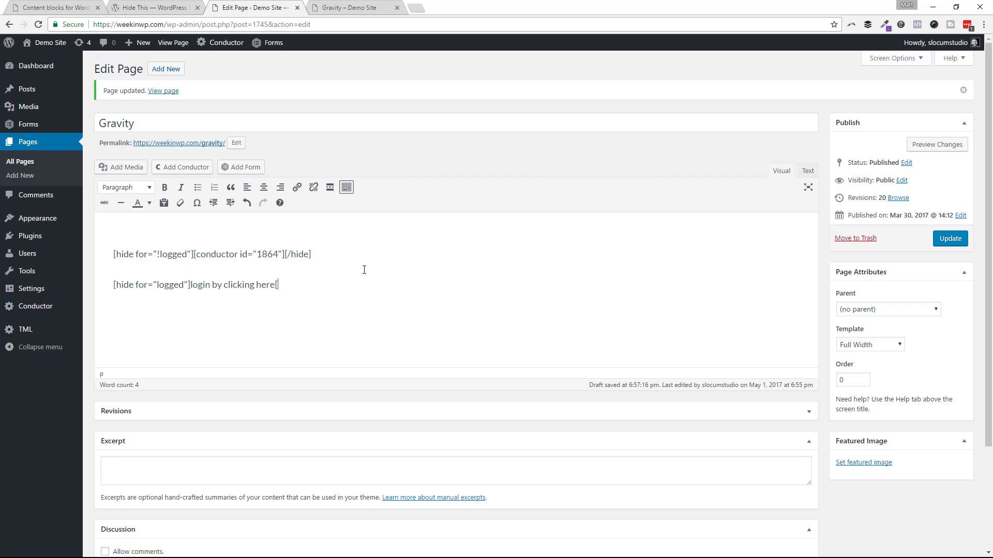
pyautogui.write('/hide')
# Link 'login by clicking here' to weekinwp.com/login and update the Gravity page.
pyautogui.moveTo(274, 285); pyautogui.dragTo(191, 285)
pyautogui.click(297, 188)
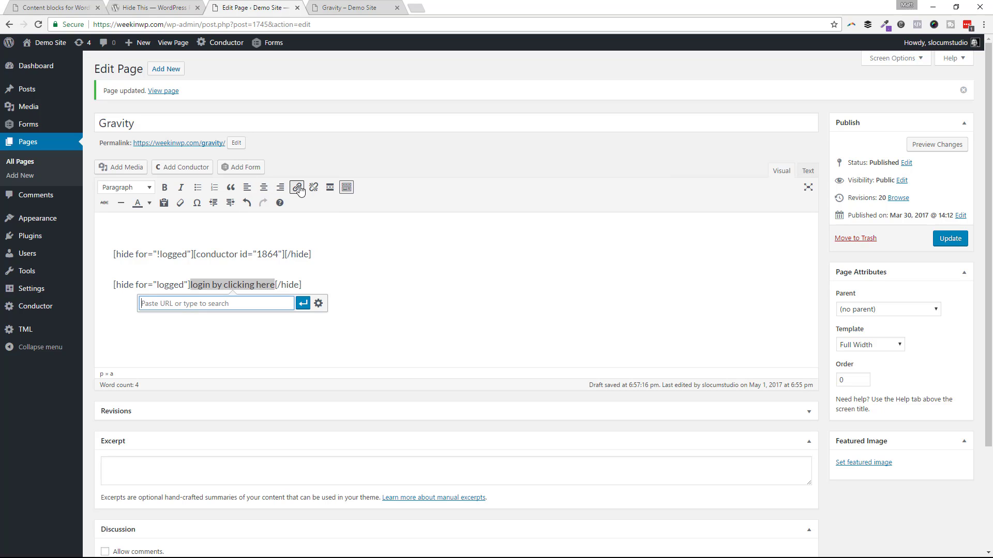
pyautogui.write('weekinwp.com/login')
pyautogui.click(303, 304)
pyautogui.click(405, 289)
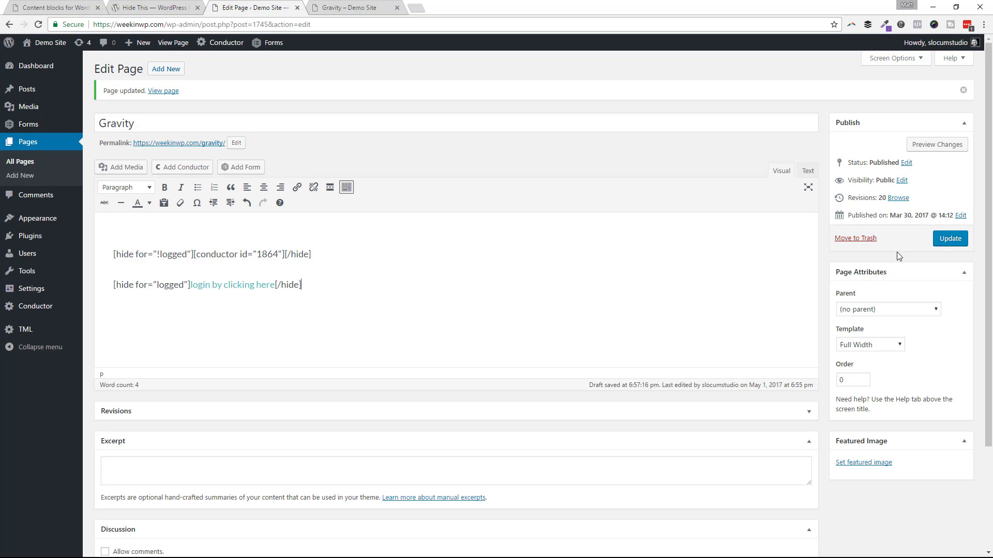
pyautogui.click(950, 239)
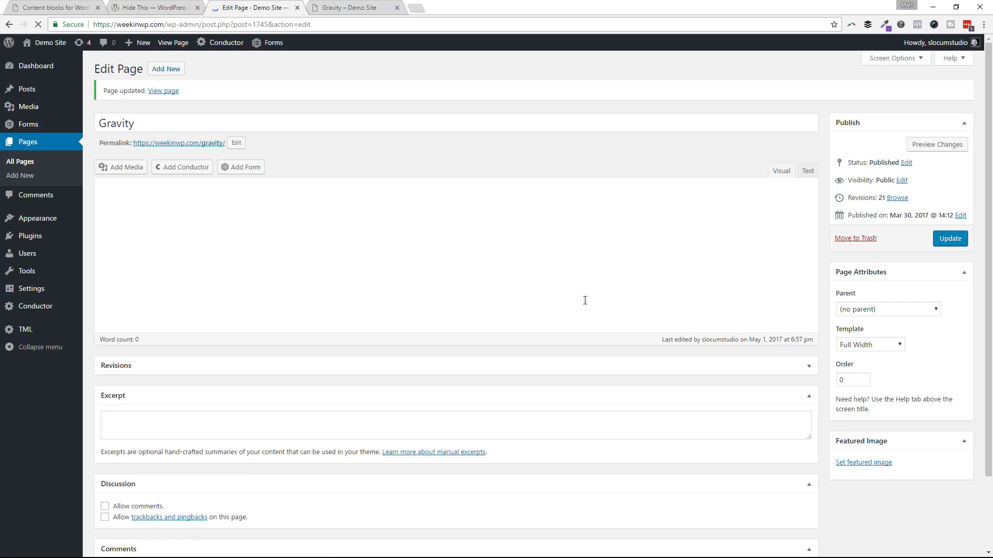
pyautogui.click(373, 4)
pyautogui.press('F5')
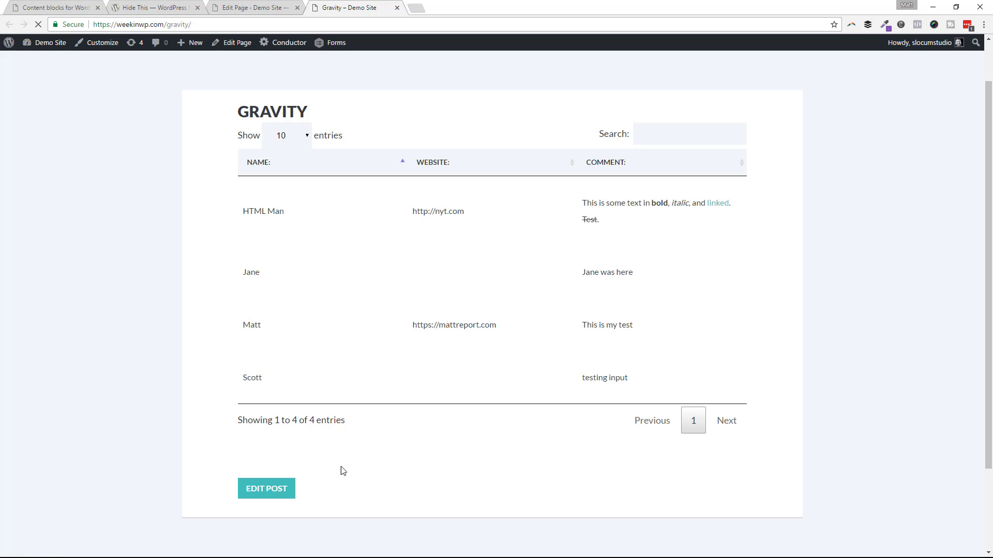
pyautogui.click(248, 6)
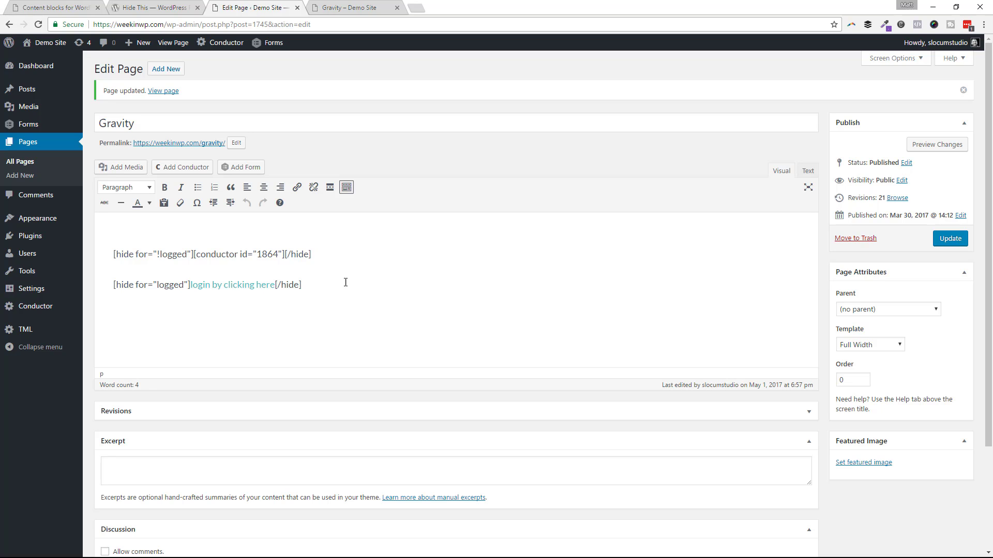
pyautogui.hotkey('alt', 'Tab')
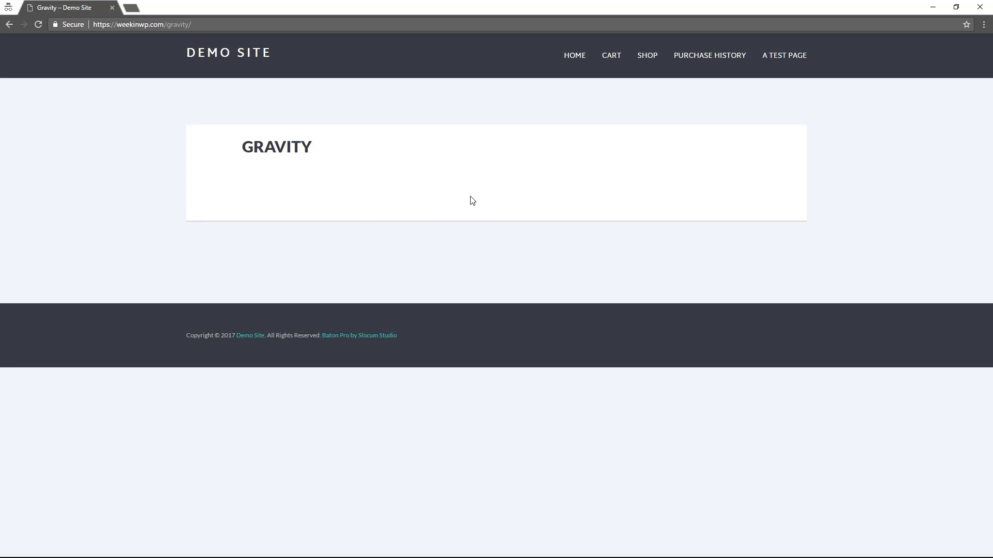
pyautogui.press('F5')
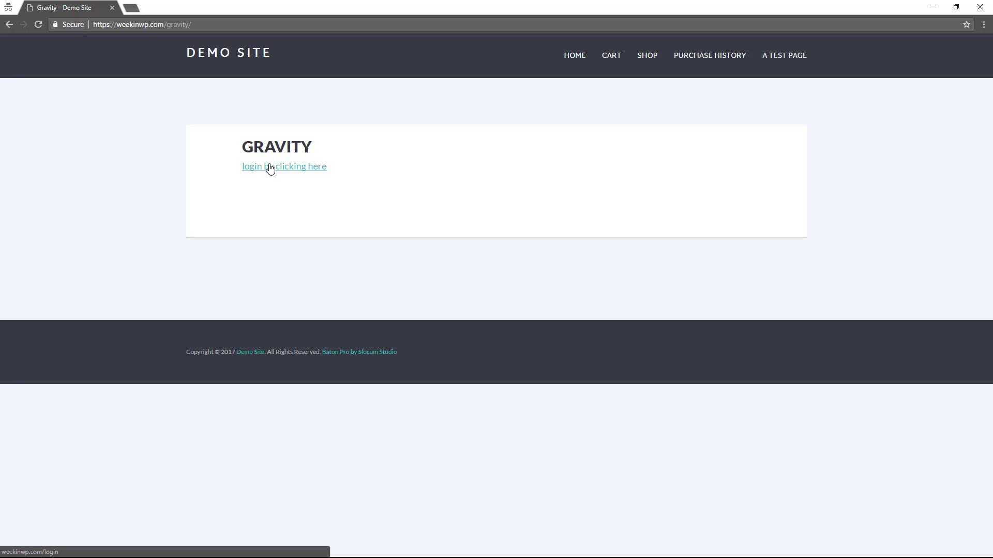
pyautogui.click(281, 171)
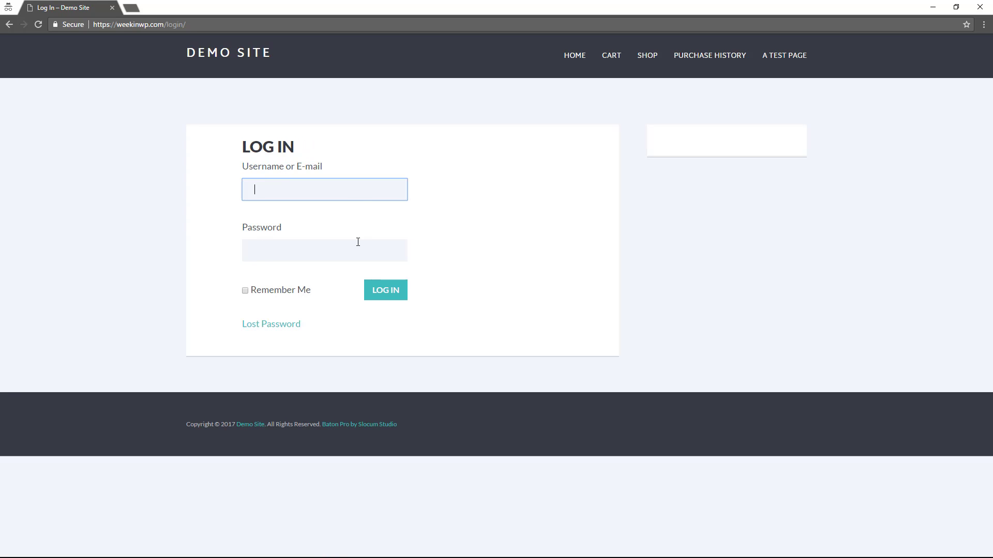
pyautogui.hotkey('alt', 'Tab')
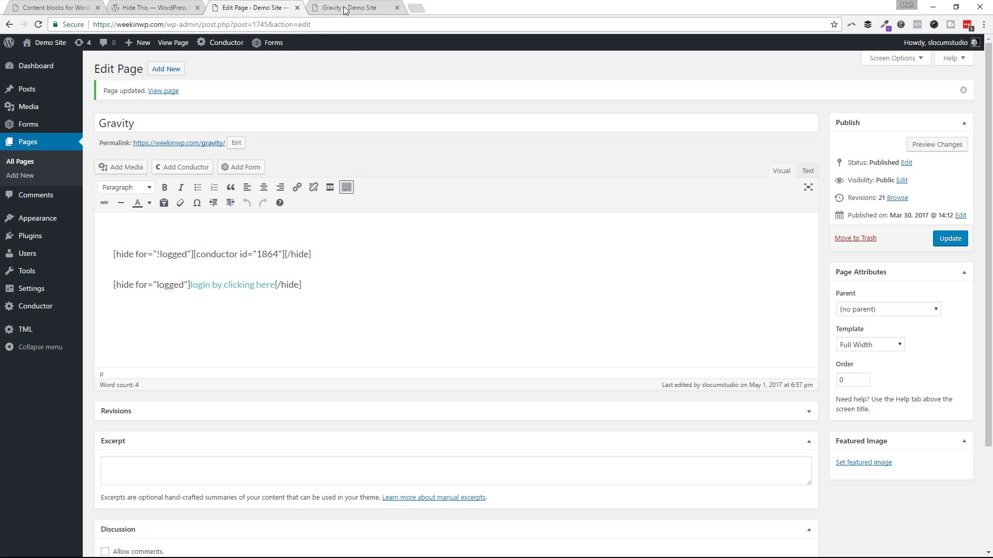
# Switch to the 'Gravity – Demo Site' tab showing the 4-entry table.
pyautogui.click(345, 8)
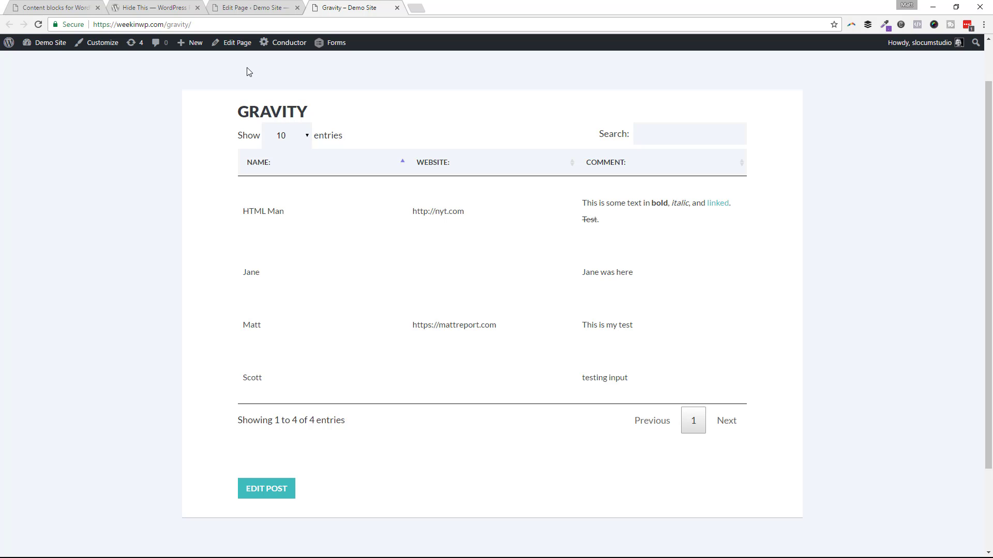
# Switch to the 'Content blocks for WordPress' Conductor homepage tab.
pyautogui.click(57, 8)
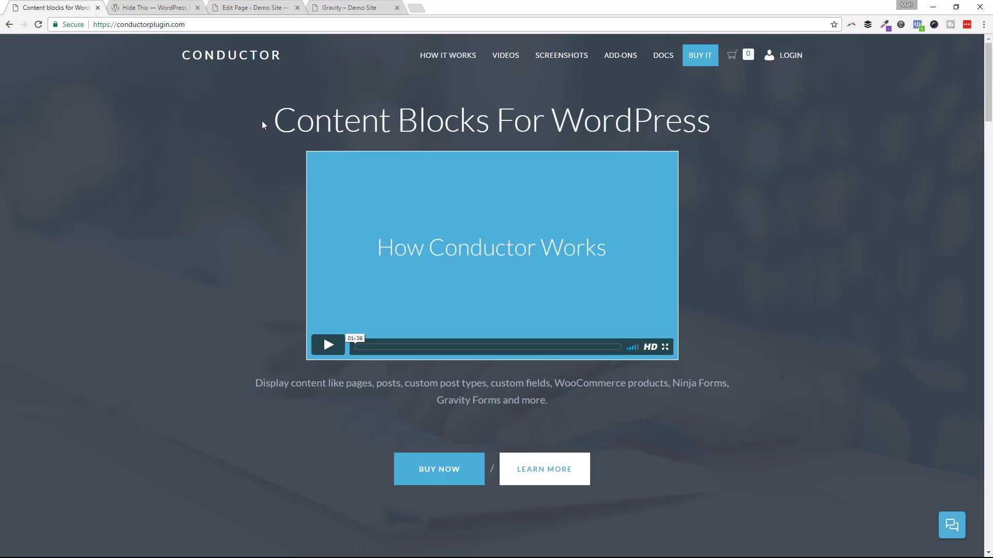